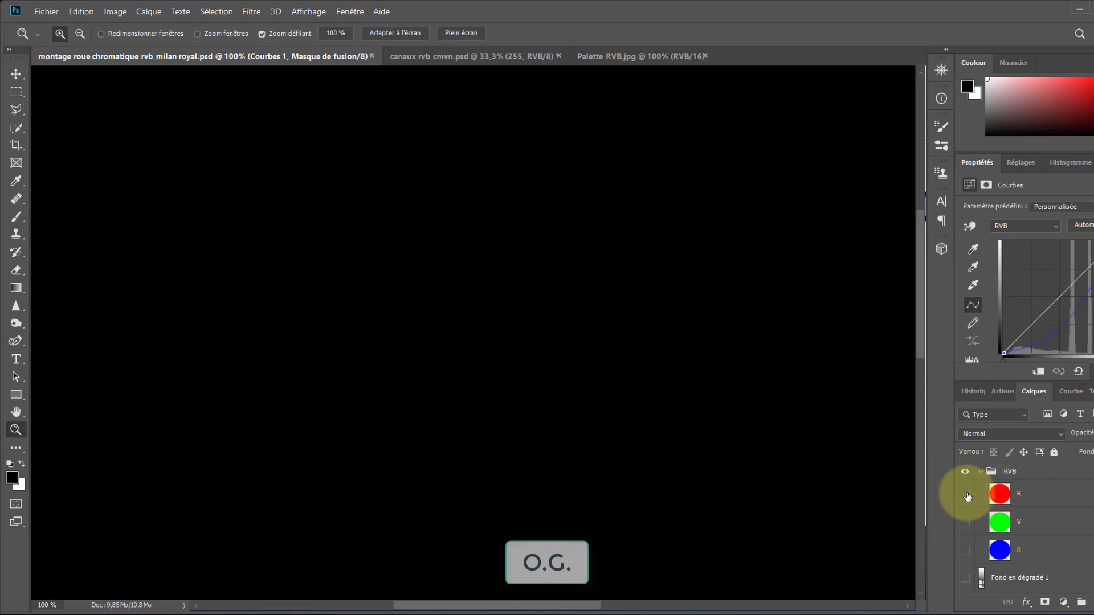
Show the R, V and B circle layers in the RVB group to display the additive colour overlaps.
click(965, 495)
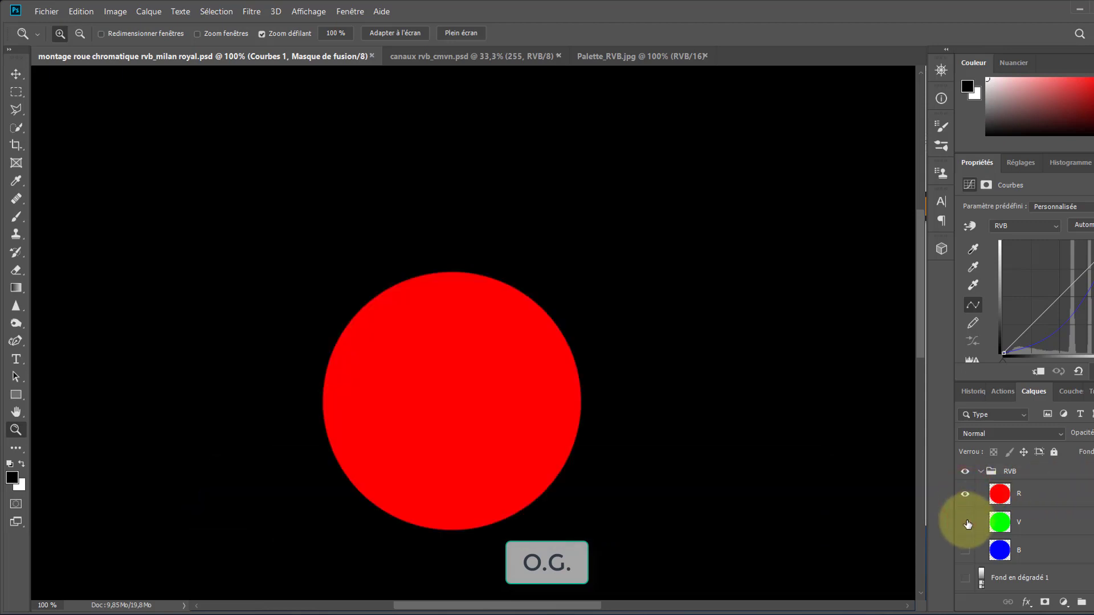
click(965, 522)
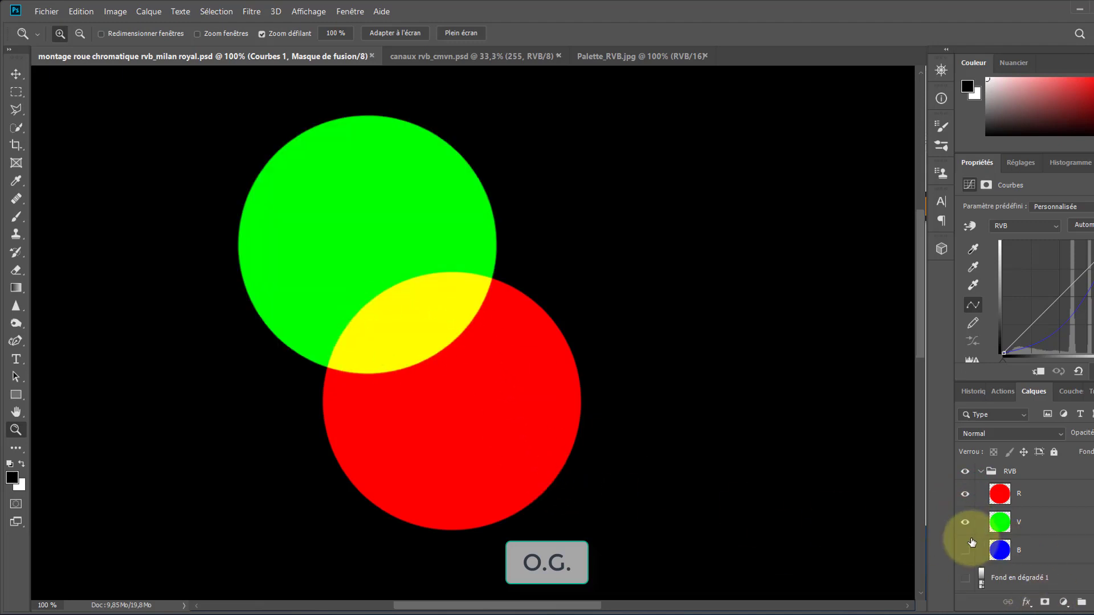
click(965, 550)
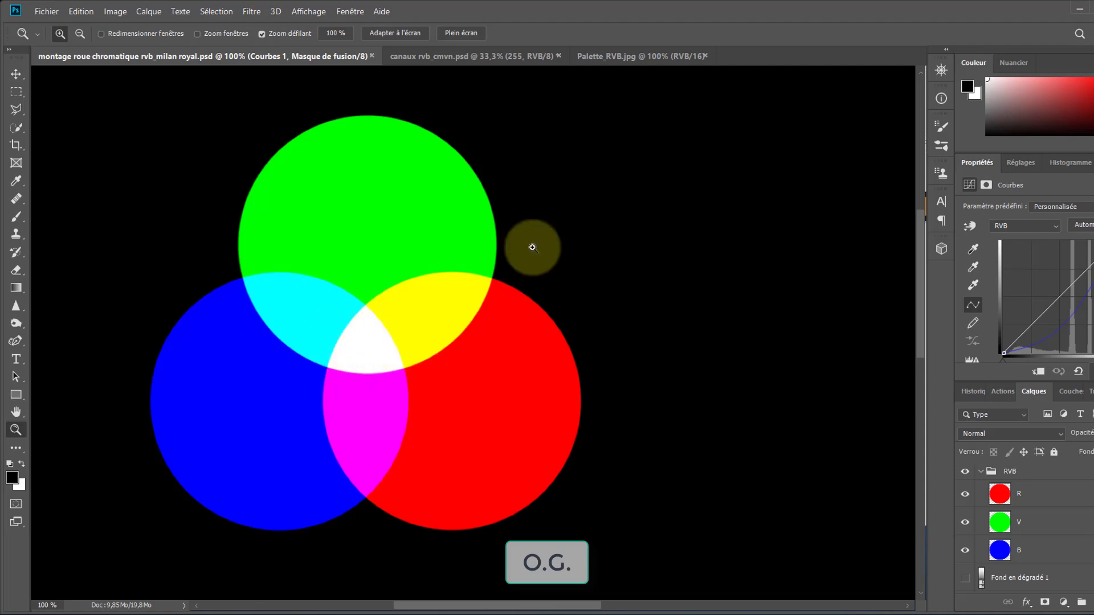
key(ctrl+Tab)
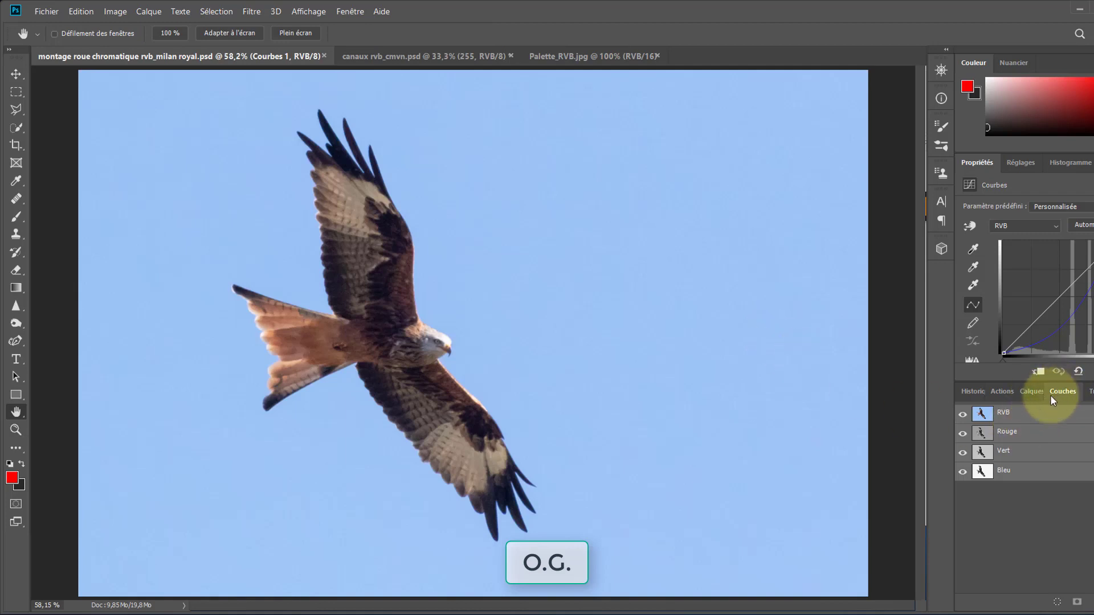
click(345, 7)
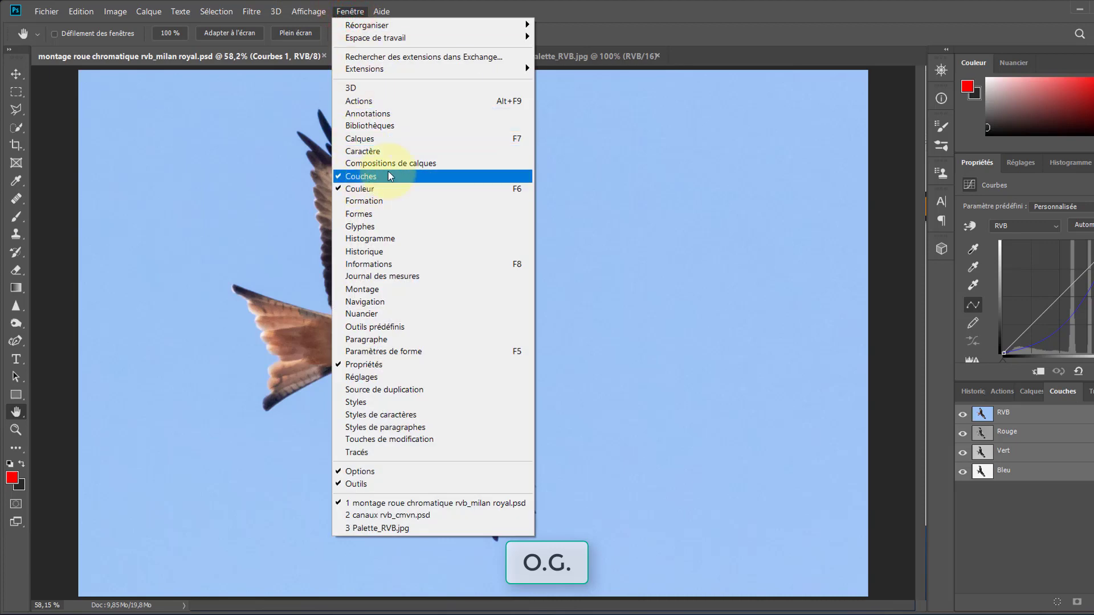
click(728, 7)
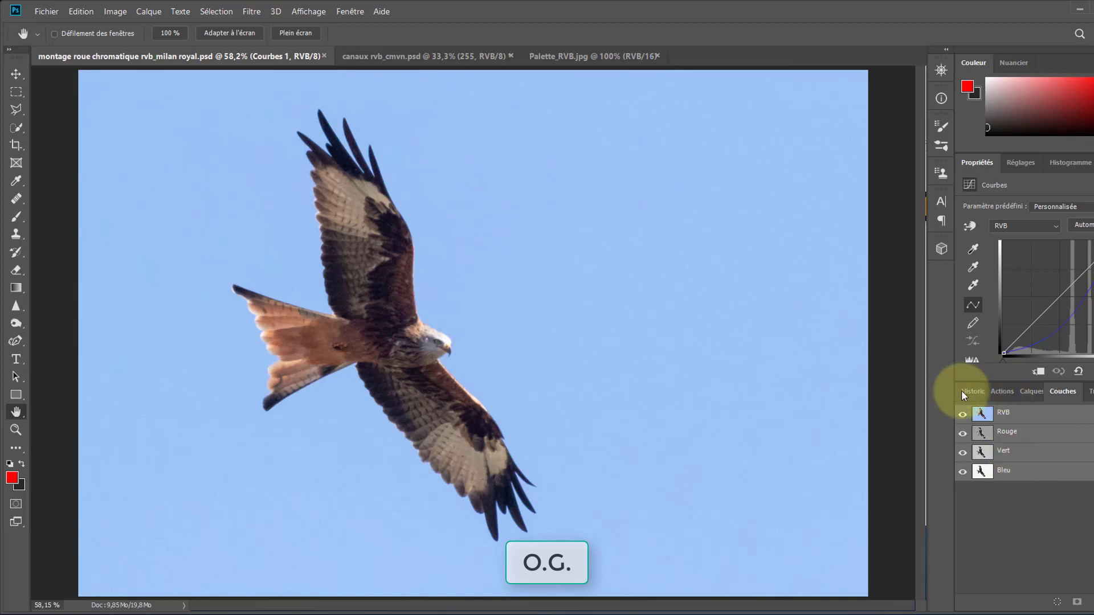
Hide the Rouge and Vert channels of the bird photo and view the Bleu channel alone.
click(962, 414)
click(962, 433)
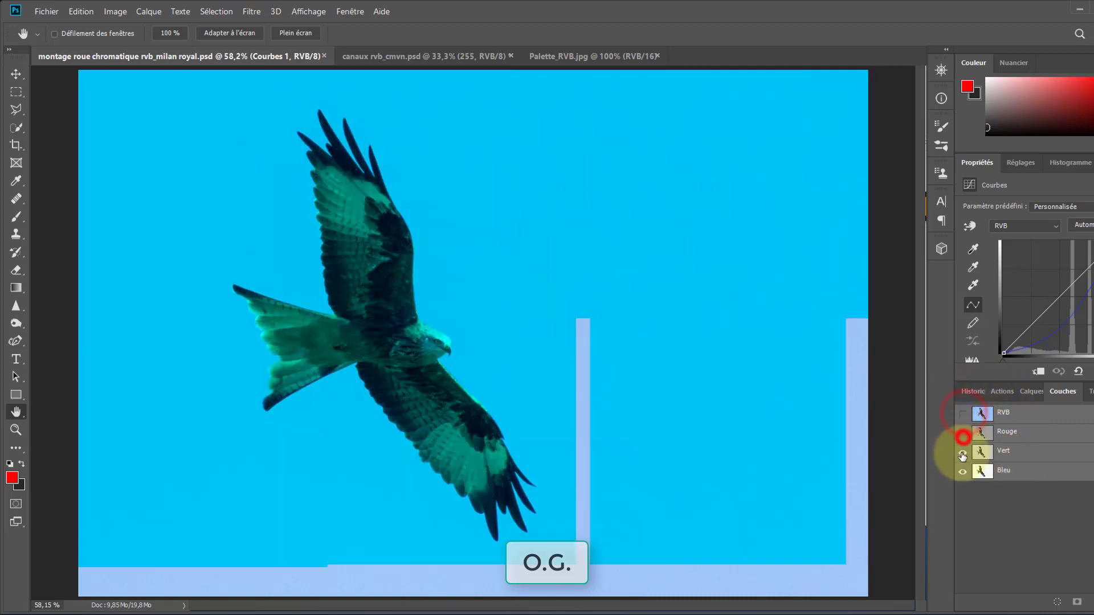
click(962, 453)
click(1012, 472)
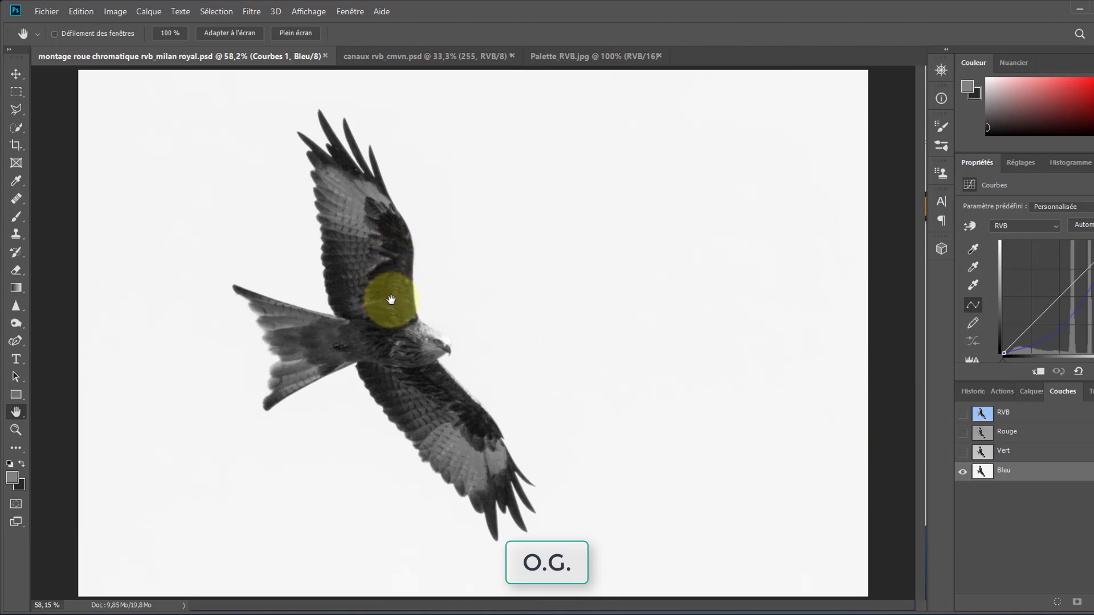
View the Vert and Rouge channels one at a time on their own, and restore the full RVB composite.
click(963, 452)
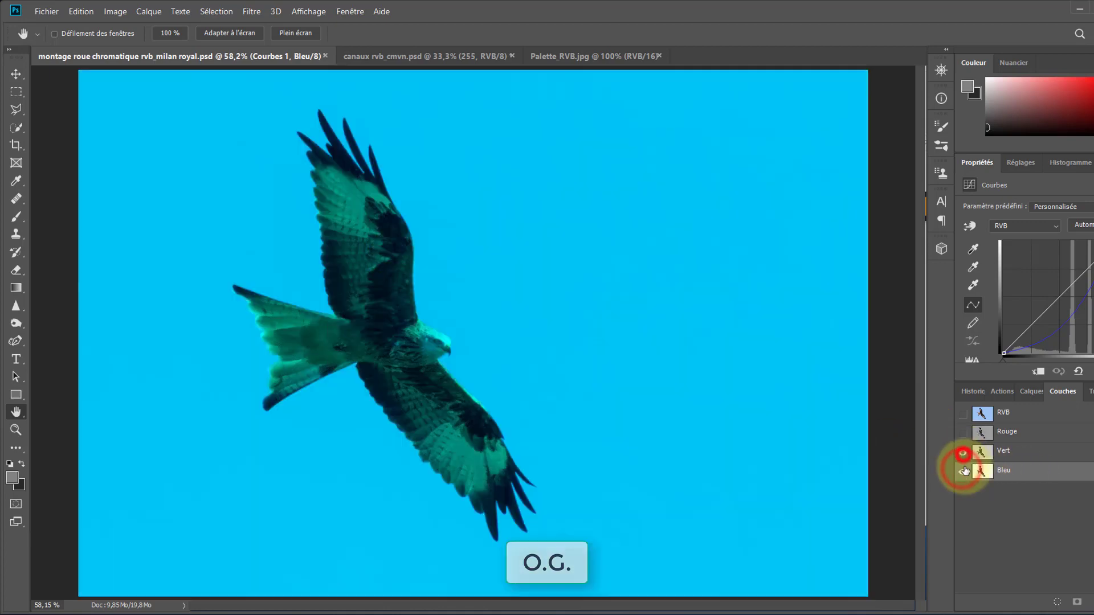
click(964, 470)
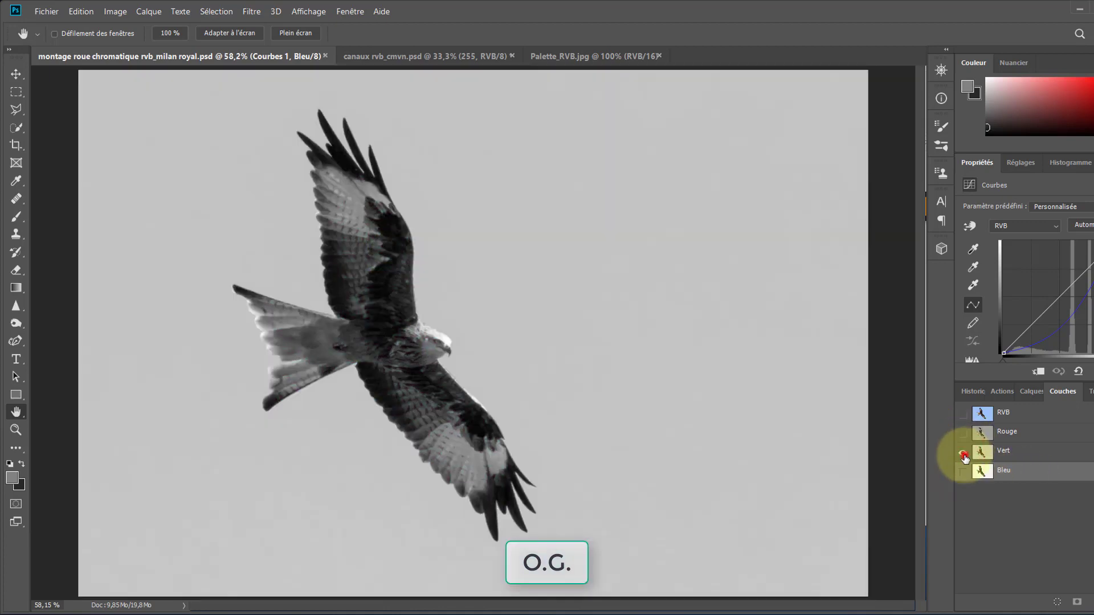
click(963, 433)
click(963, 452)
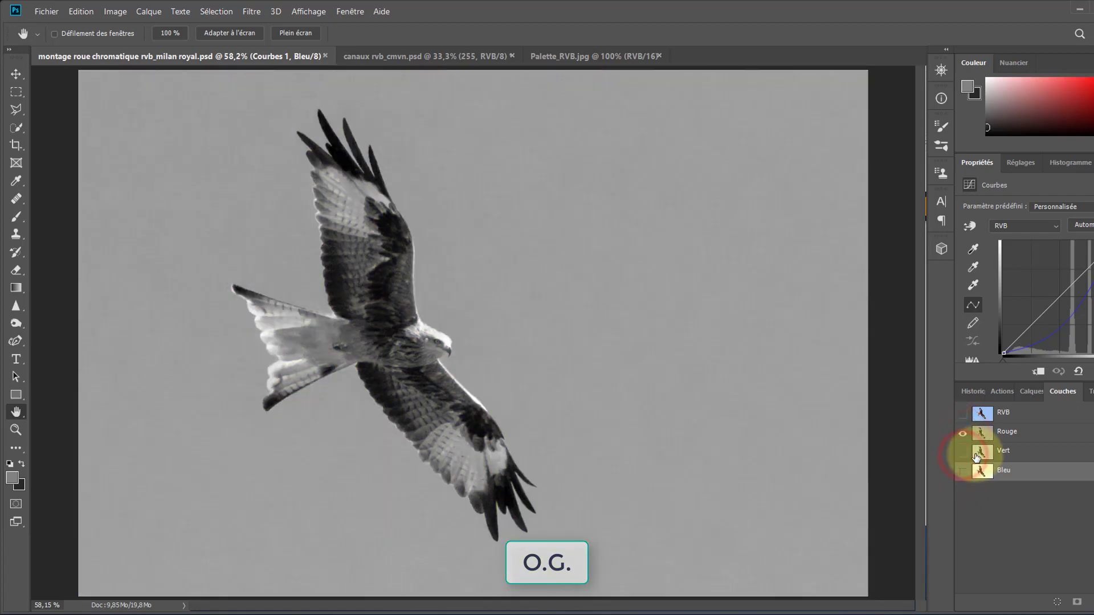
click(963, 416)
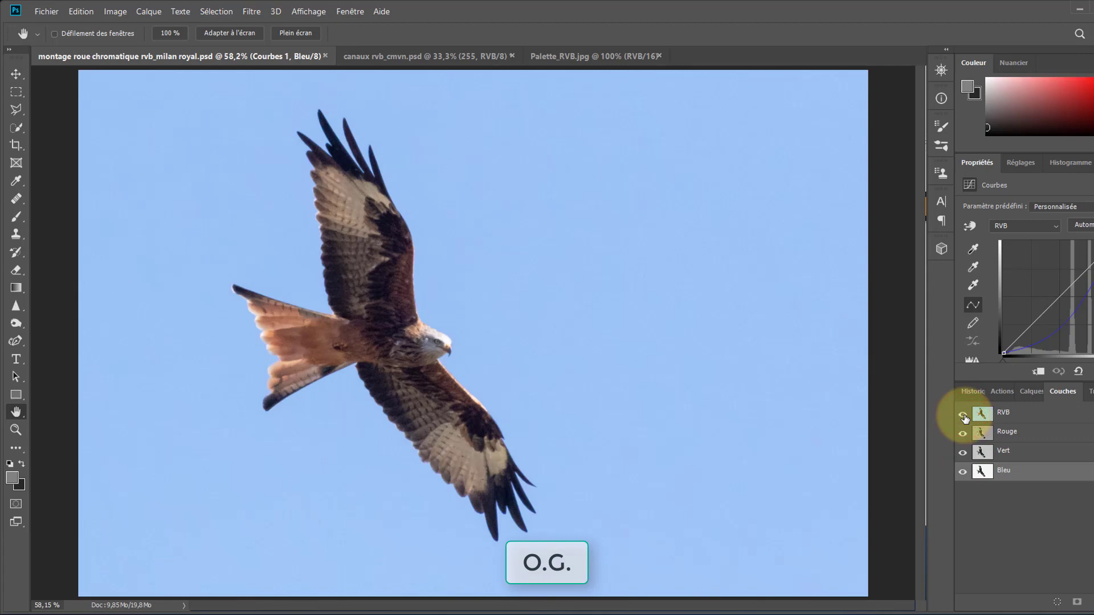
Add a Curves adjustment layer above Calque 0 and try raising the midpoint of its RVB curve, removing the point again.
click(1015, 172)
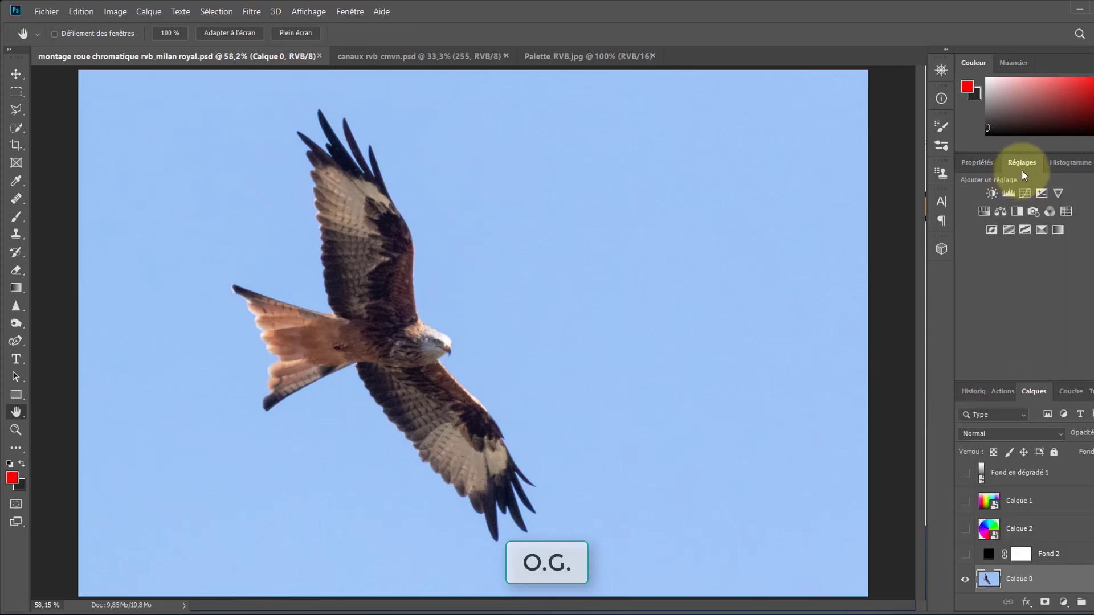
click(1025, 193)
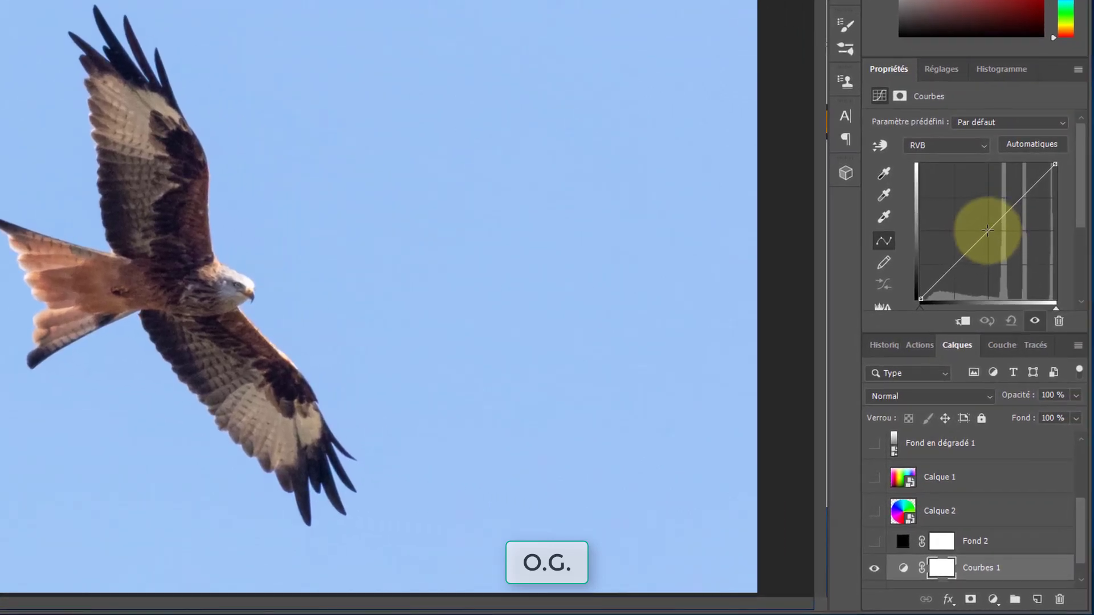
drag(988, 232, 976, 222)
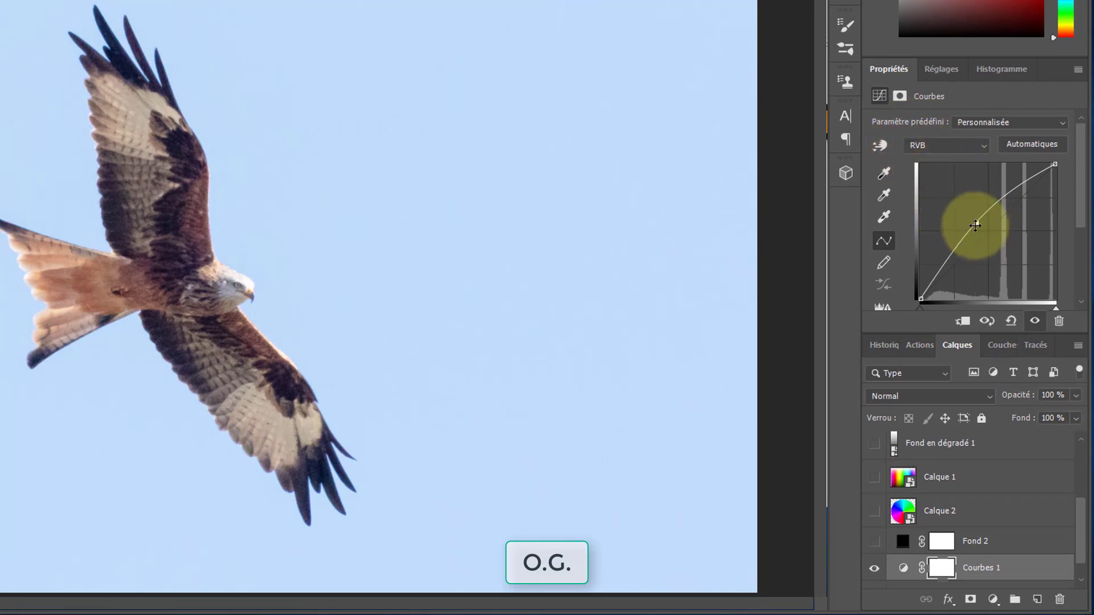
drag(976, 225, 982, 144)
Try the Rouge curve by raising its midpoint and pulling it below the diagonal, and reset the curves to default.
click(983, 143)
click(962, 171)
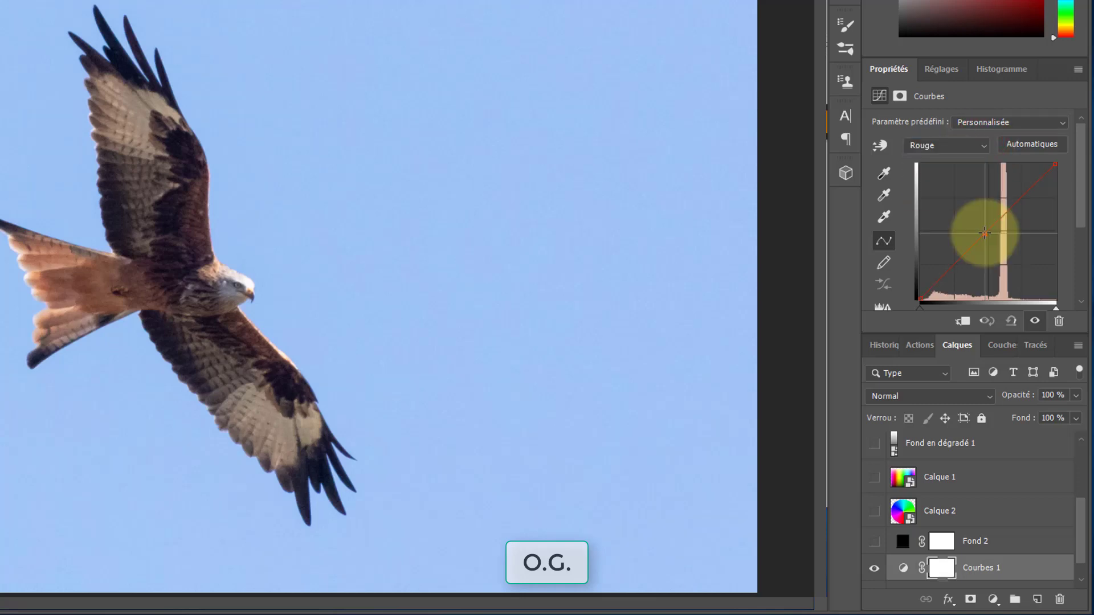
drag(981, 239, 972, 218)
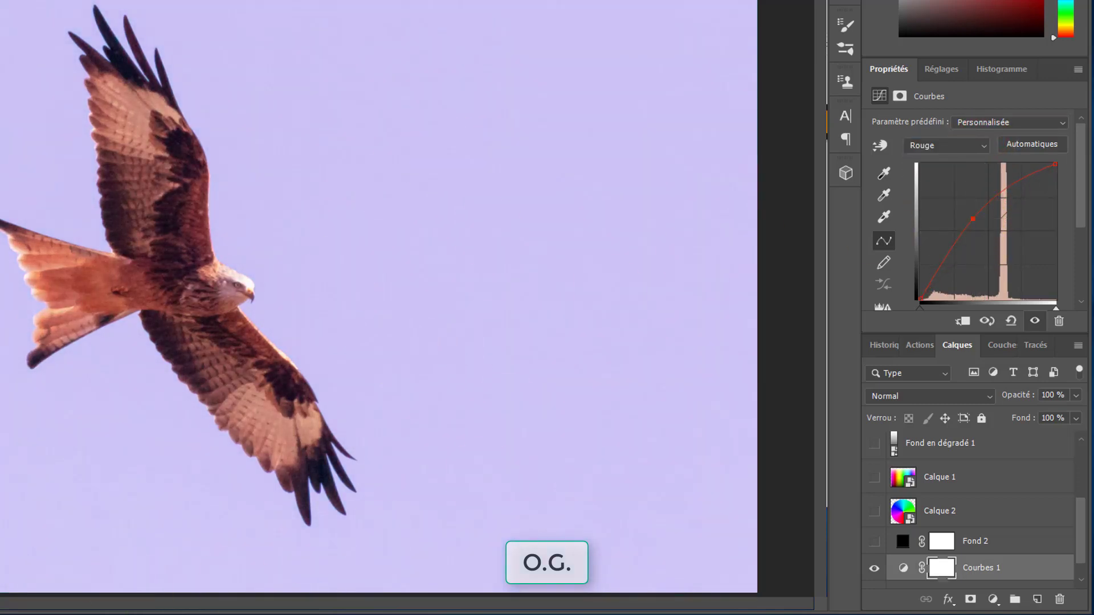
drag(973, 219, 1013, 252)
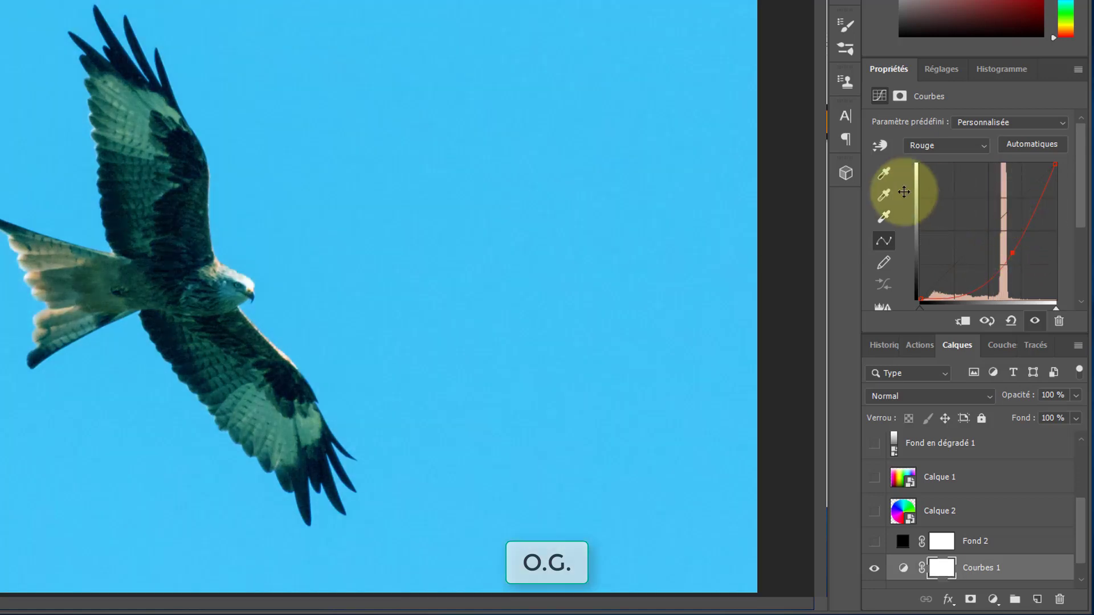
click(432, 1)
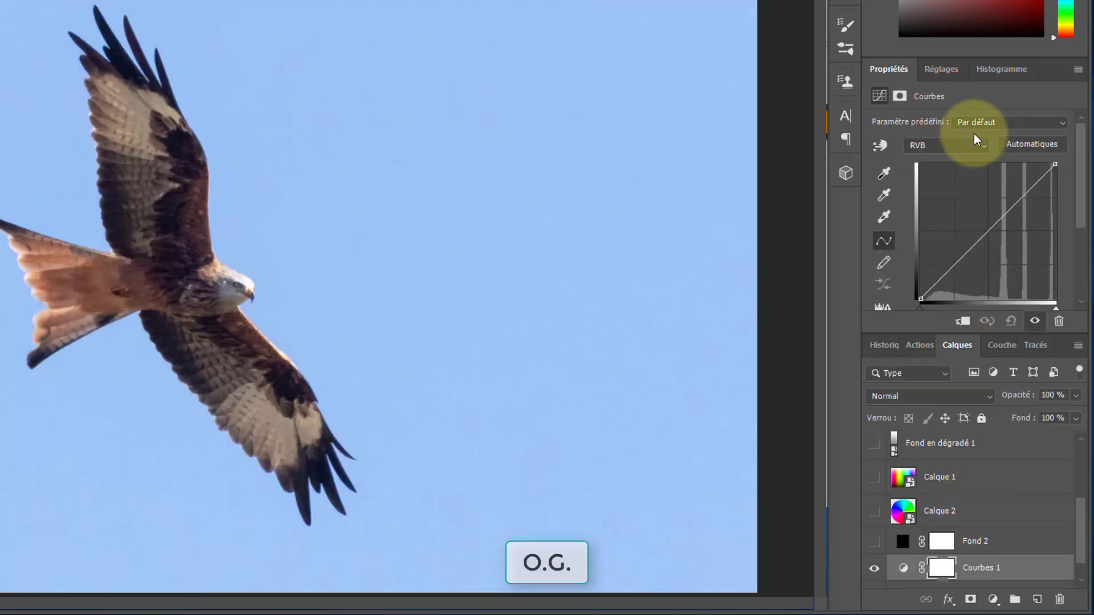
Pull the Bleu curve far below the diagonal, reset it, and lower the Vert curve in the same way.
click(982, 142)
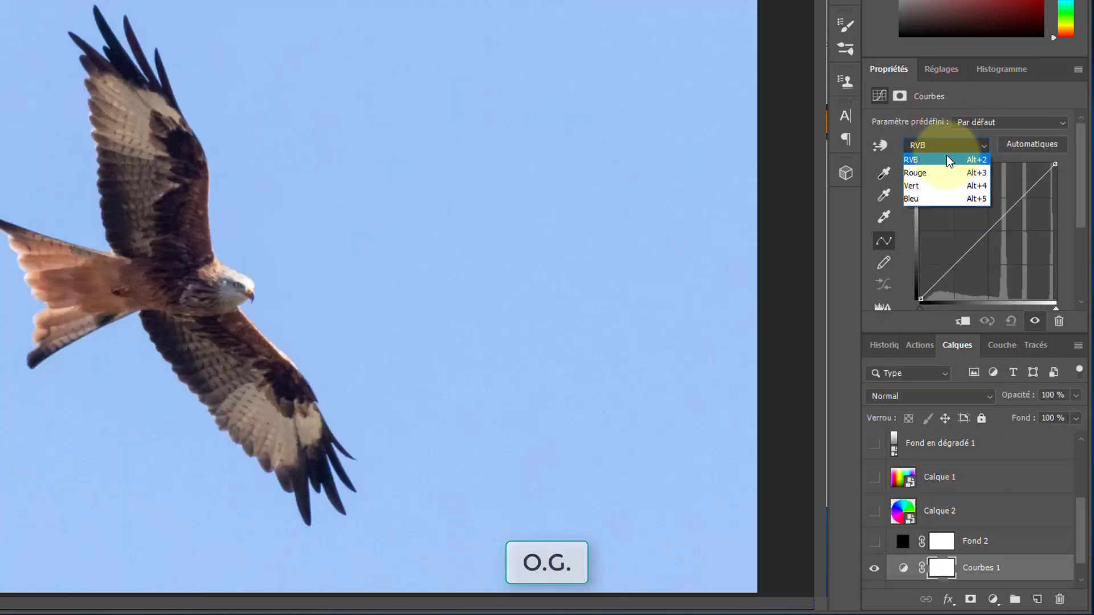
click(931, 198)
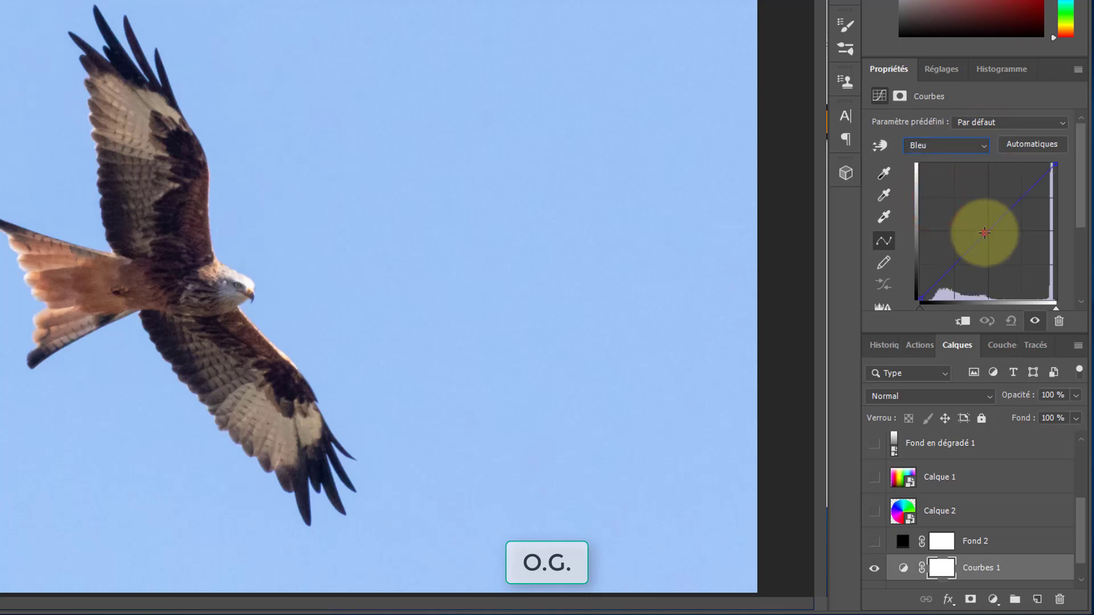
drag(985, 232, 1040, 272)
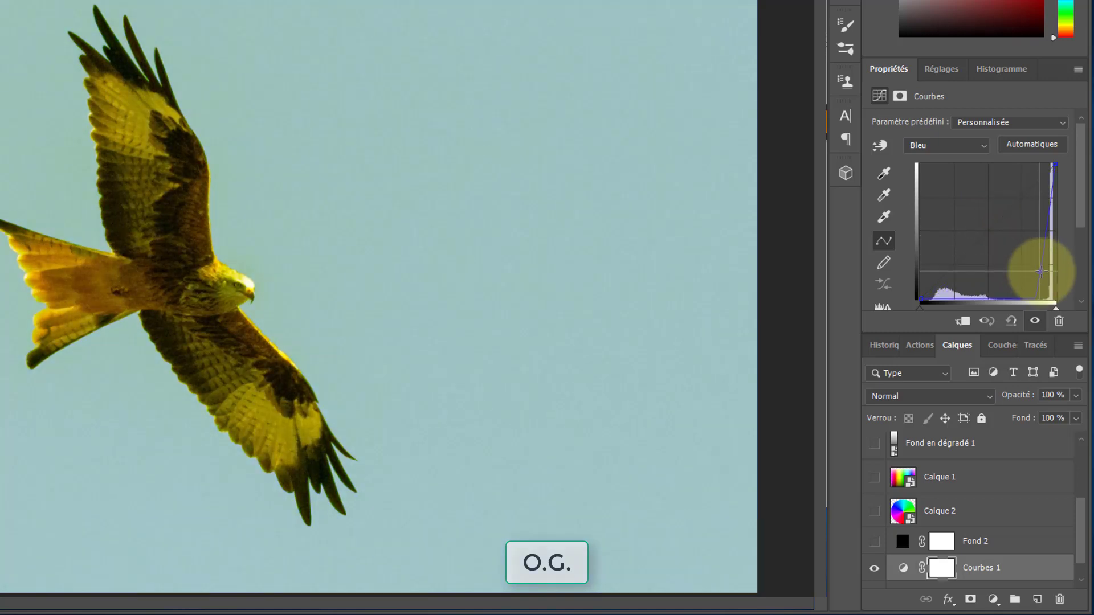
click(459, 1)
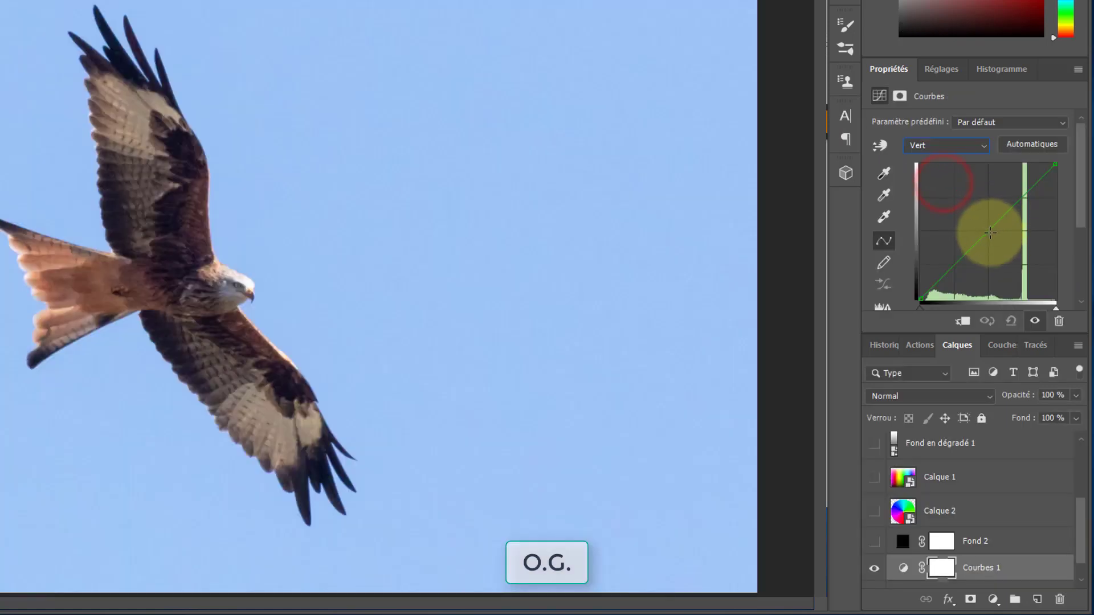
drag(986, 233, 1037, 264)
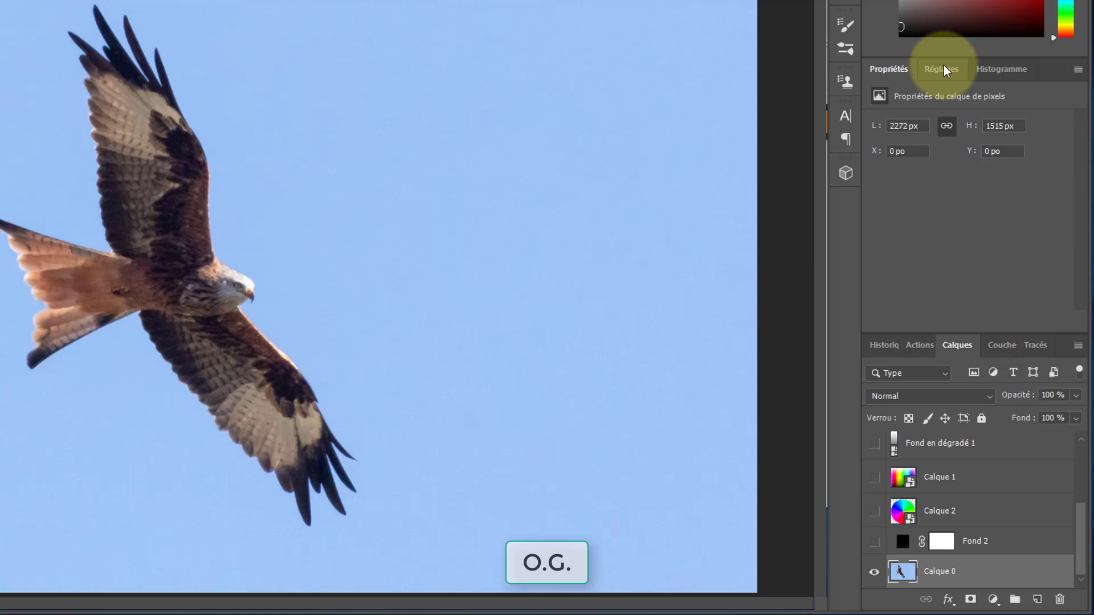
Add a Levels adjustment layer above Calque 0 and test its Rouge midtones at 0,27 before returning them to 1,00.
click(944, 68)
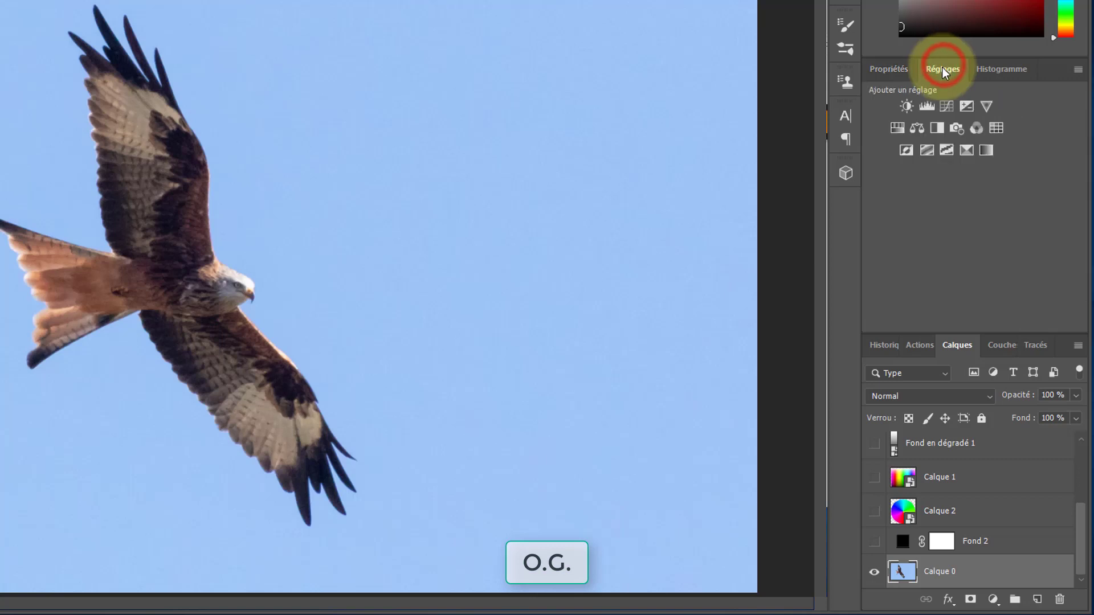
click(935, 105)
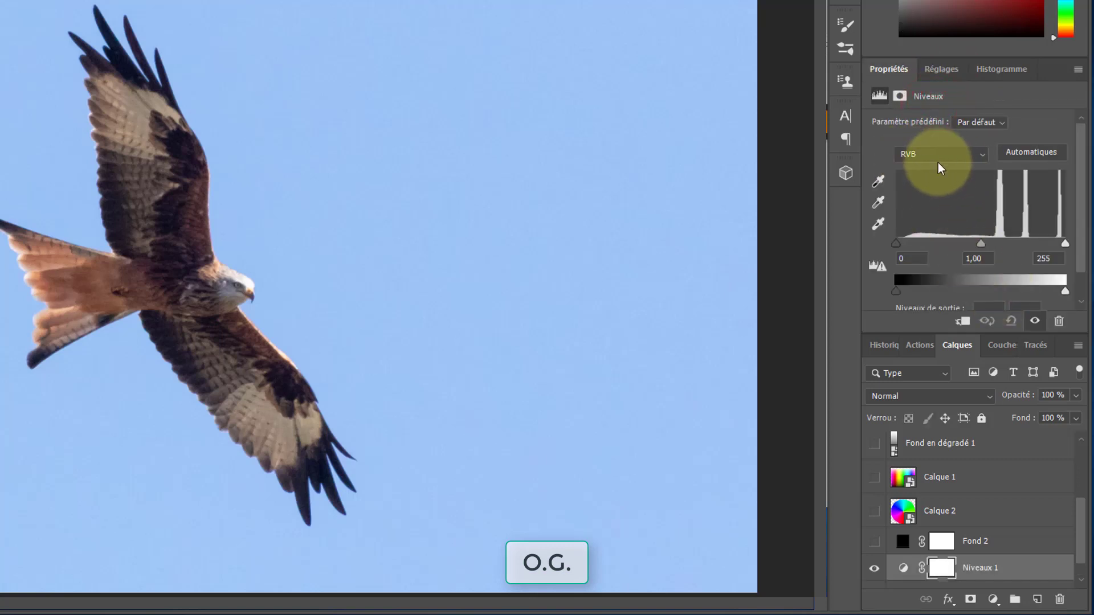
click(981, 153)
click(947, 176)
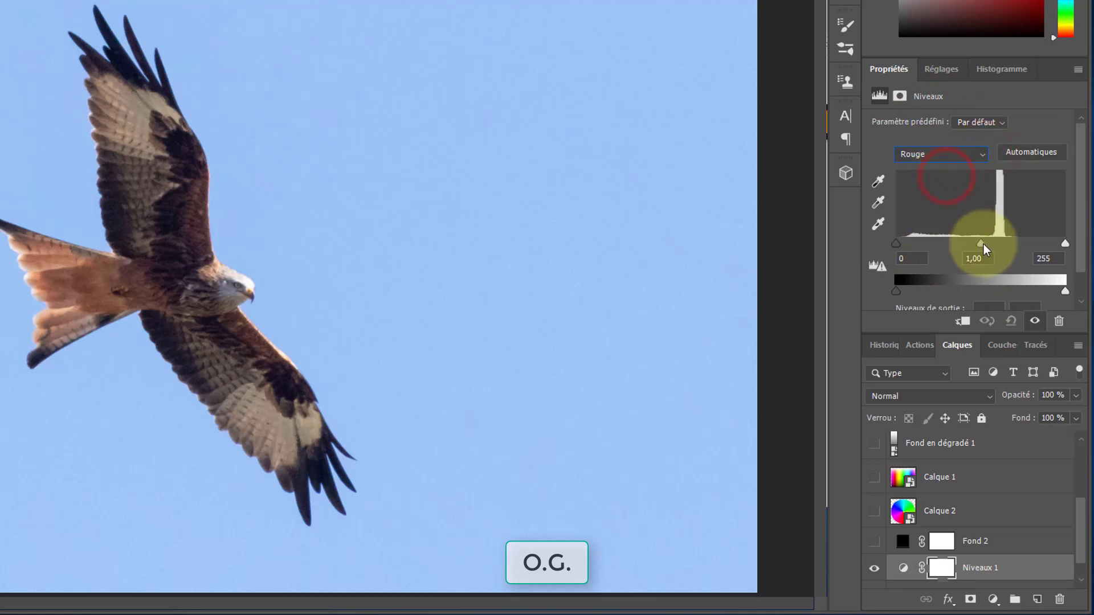
drag(981, 244, 1035, 245)
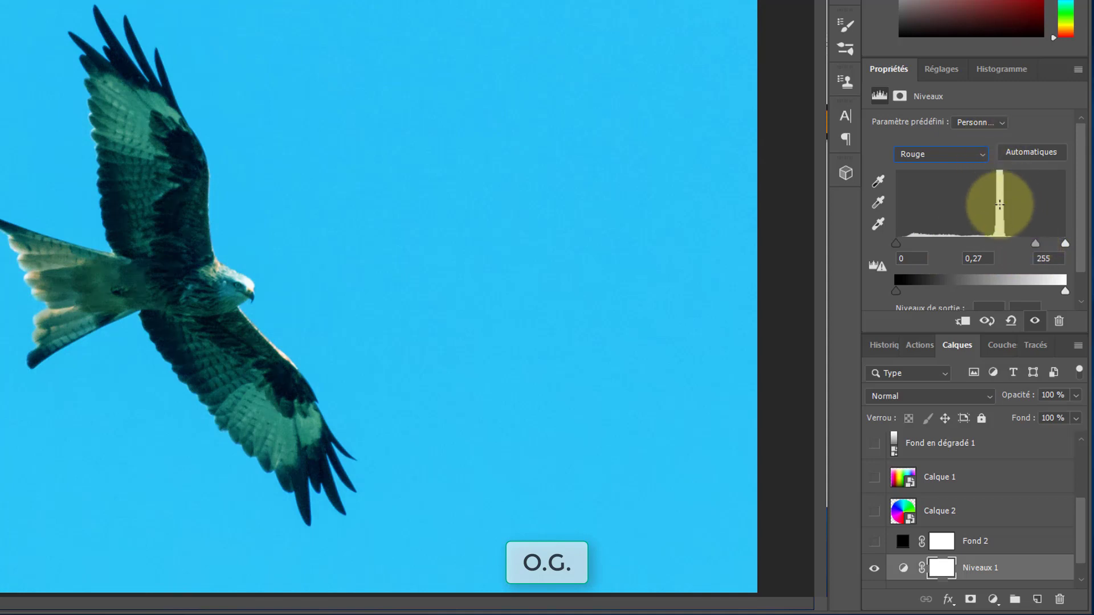
drag(1036, 246, 992, 245)
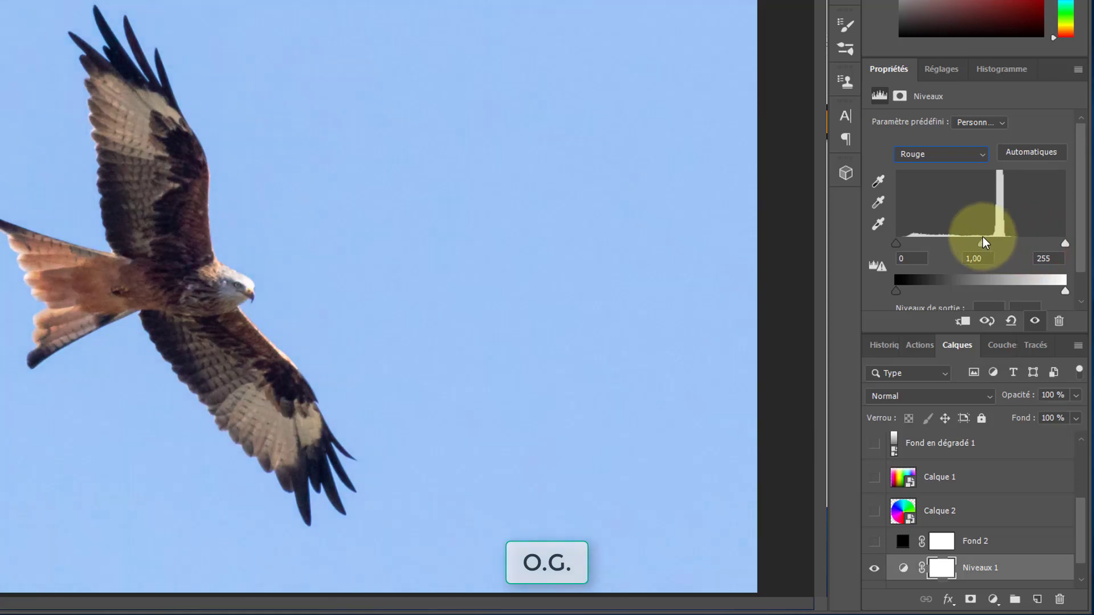